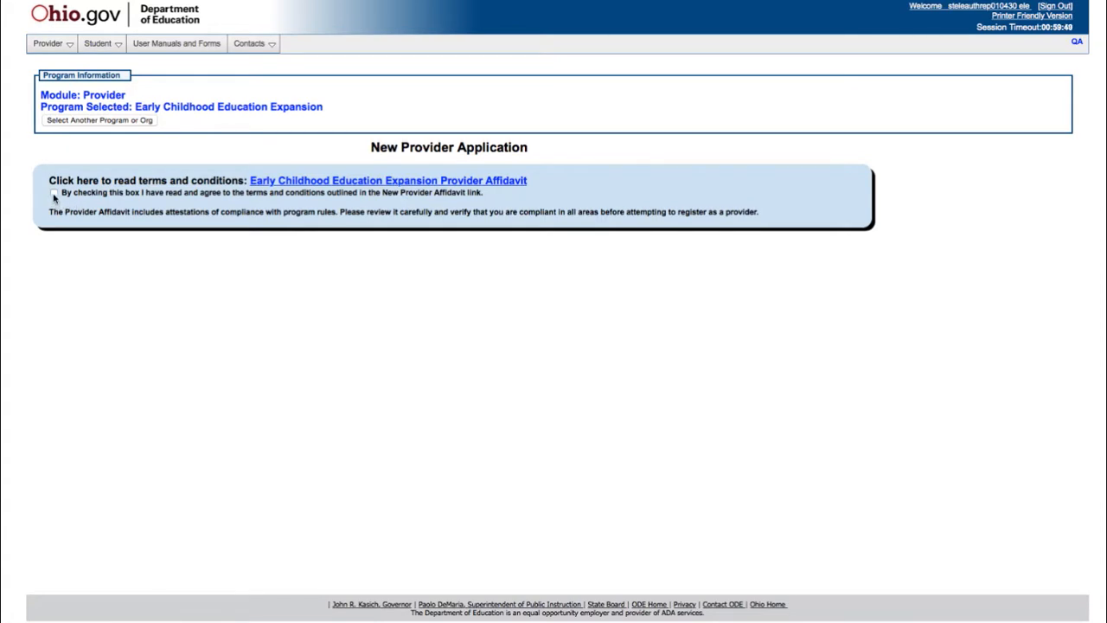
Accept the affidavit, choose 010430 - ABC Childcare, and submit a provider application for Early Child-Exp FY 2018.
left_click(54, 194)
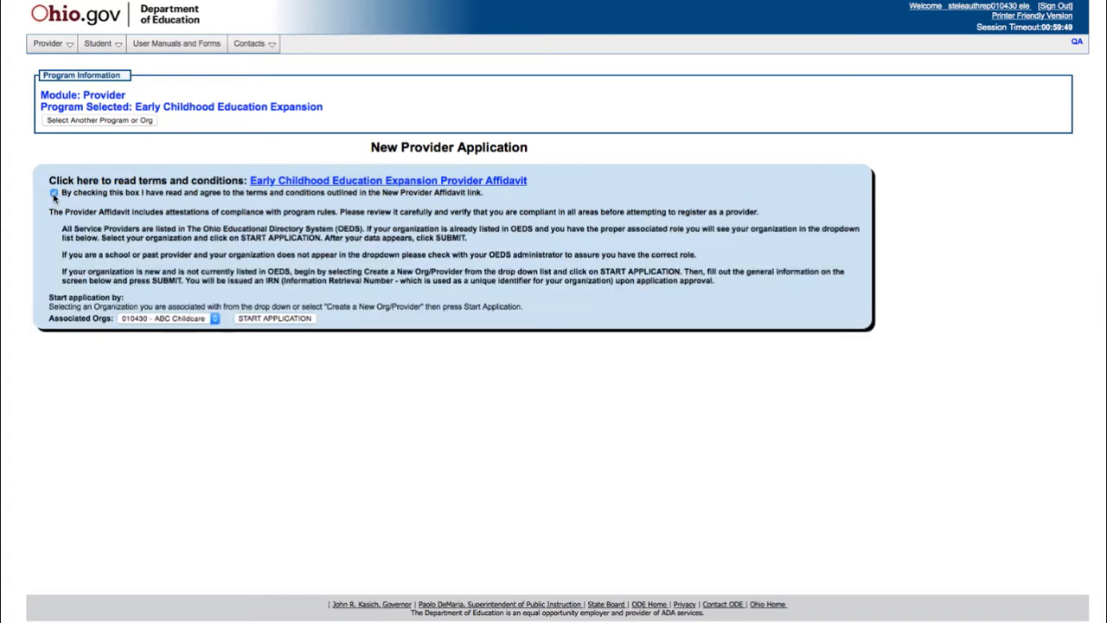
left_click(214, 320)
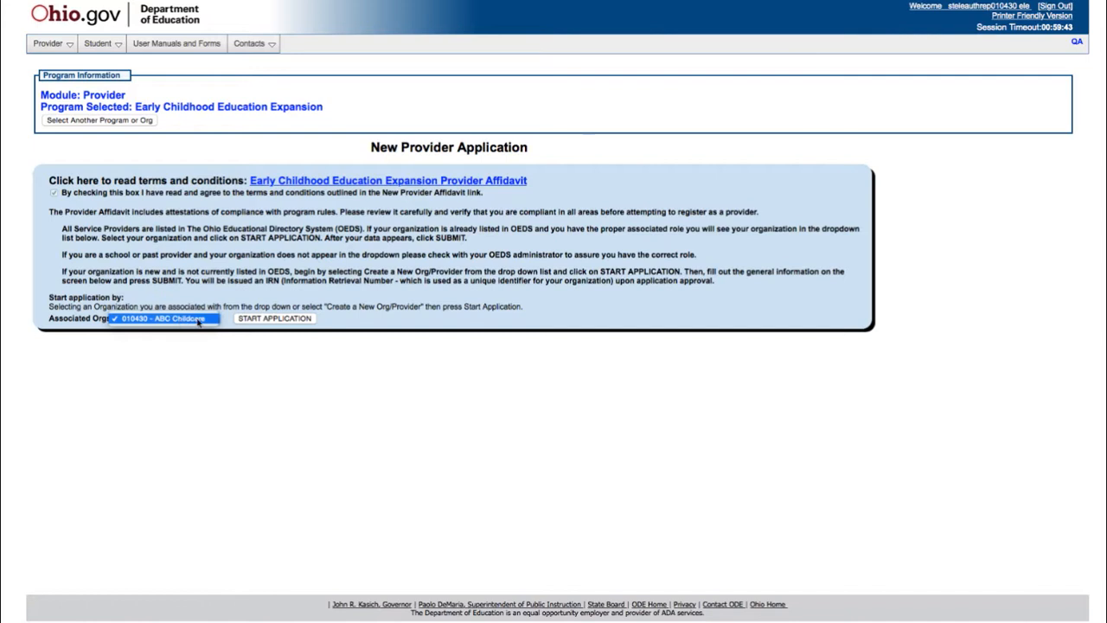
left_click(199, 321)
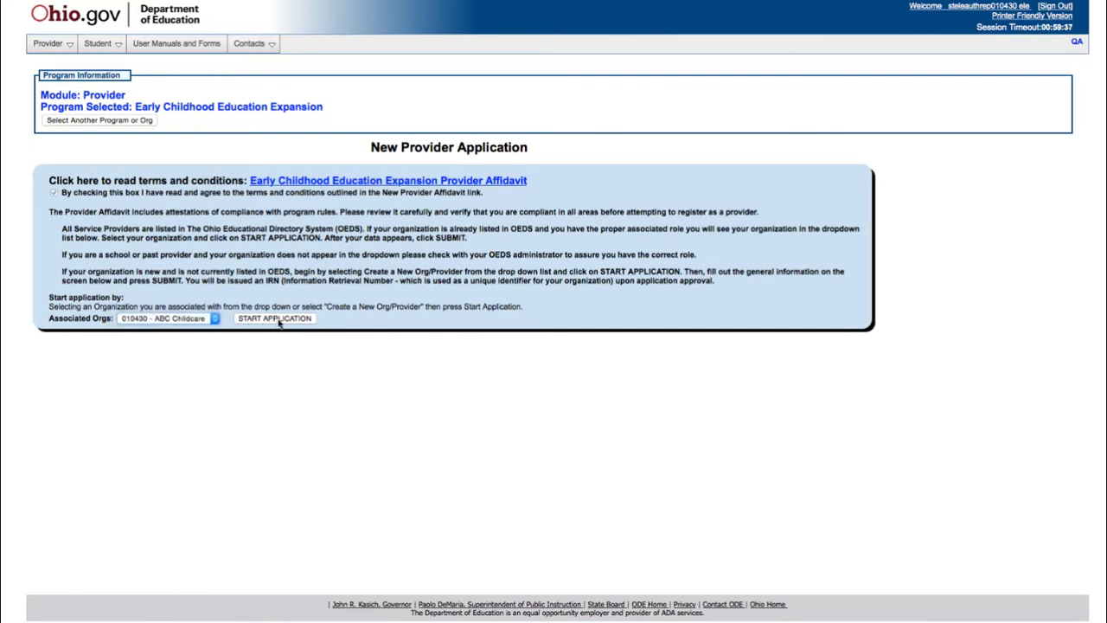
left_click(279, 320)
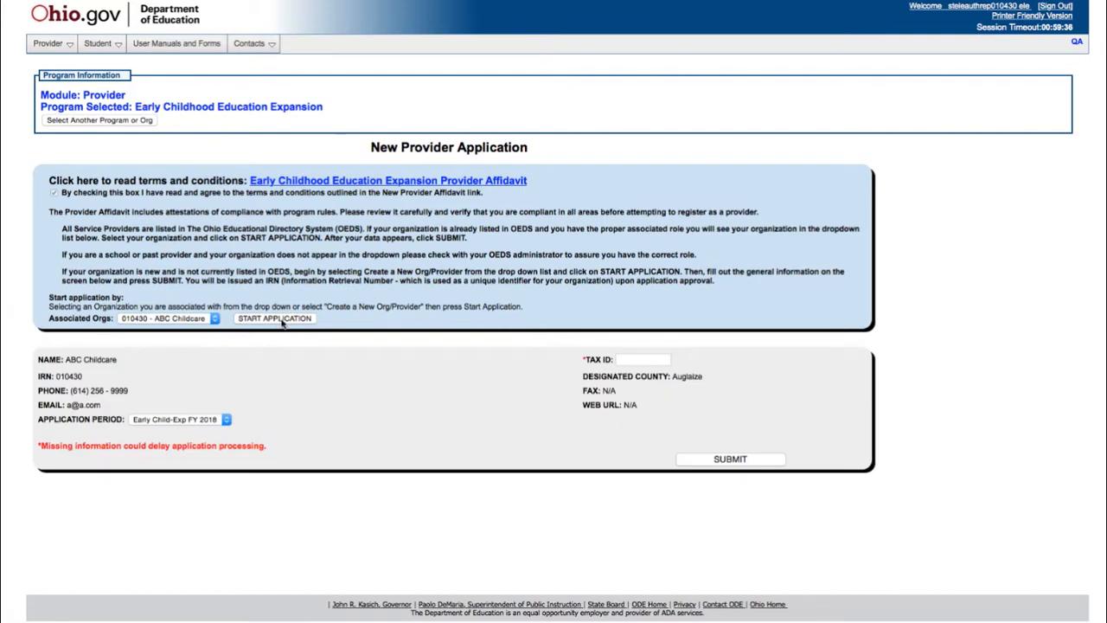
left_click(228, 424)
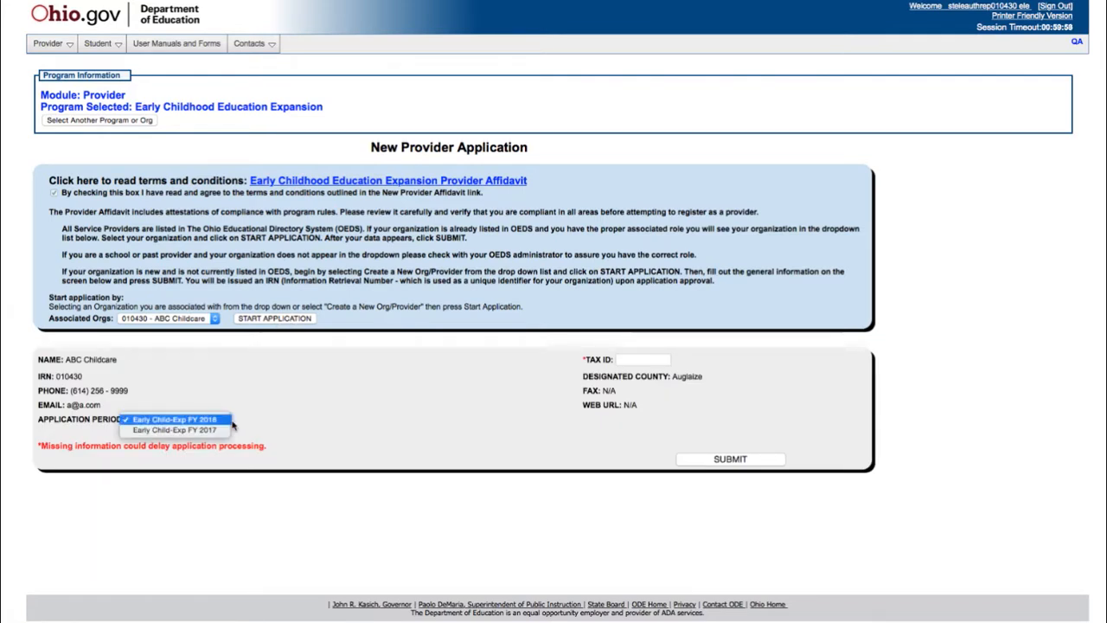
left_click(231, 422)
left_click(707, 459)
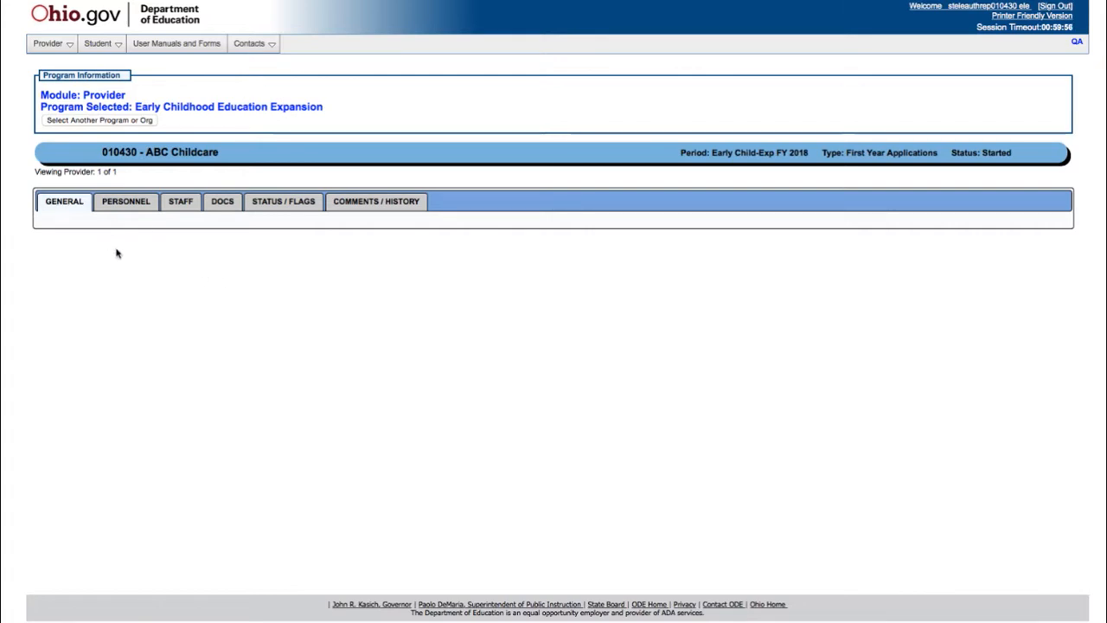
Review ABC Childcare's general provider details, then move to its Personnel list.
left_click(66, 204)
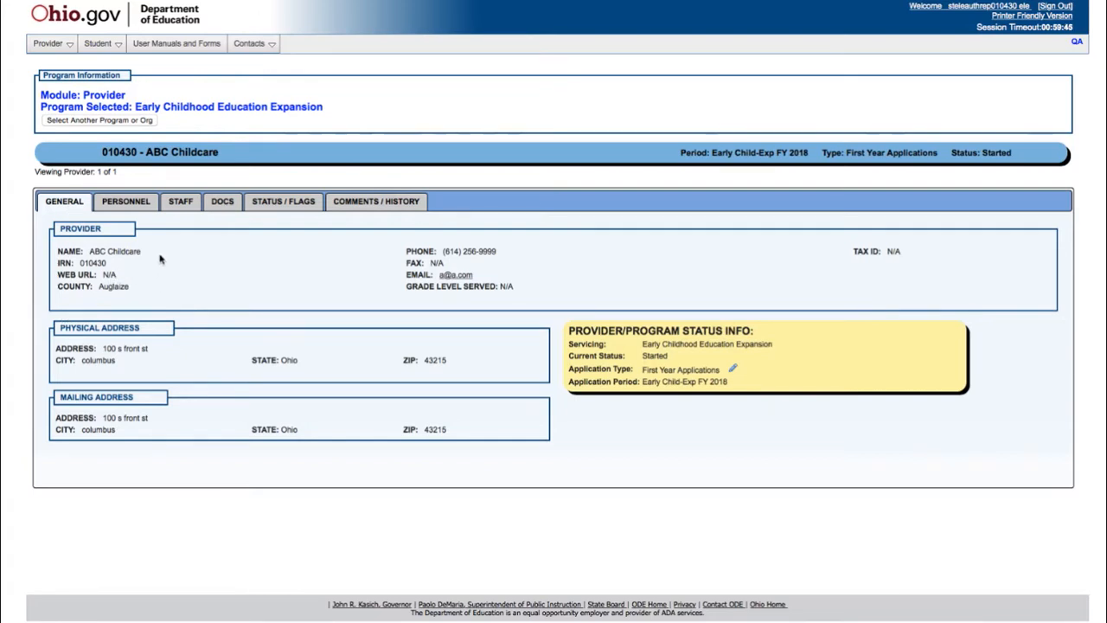
left_click(136, 202)
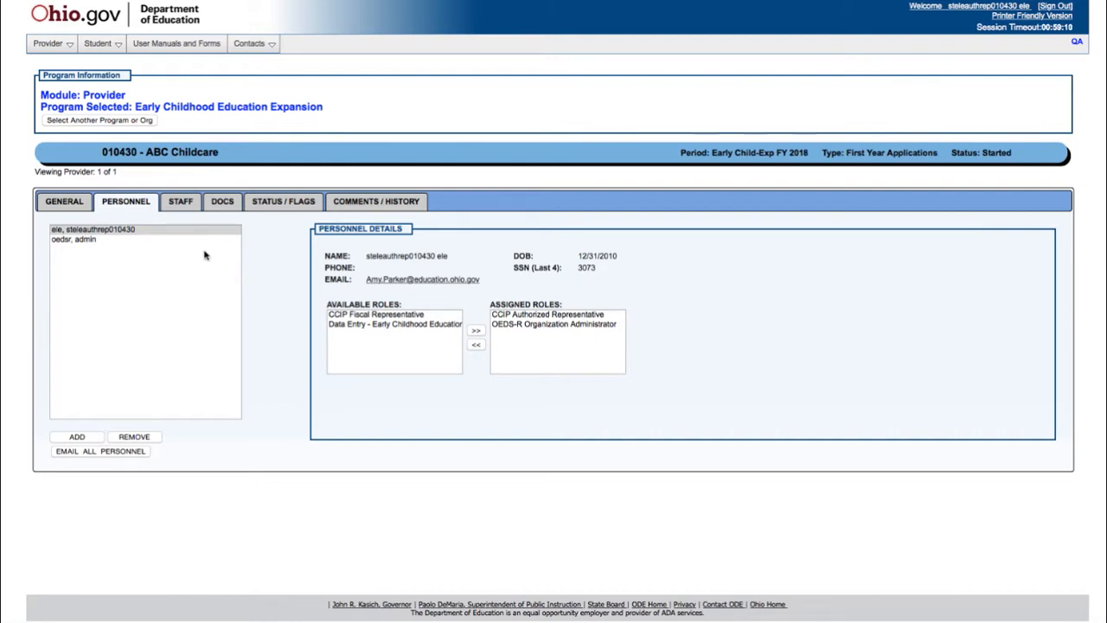
left_click(77, 437)
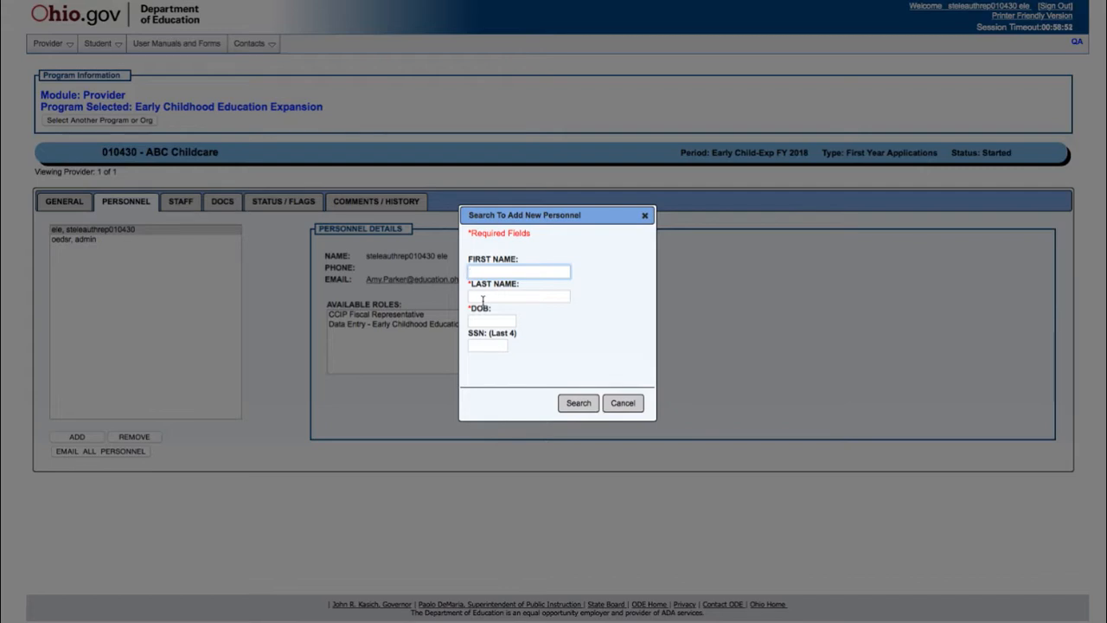
left_click(483, 297)
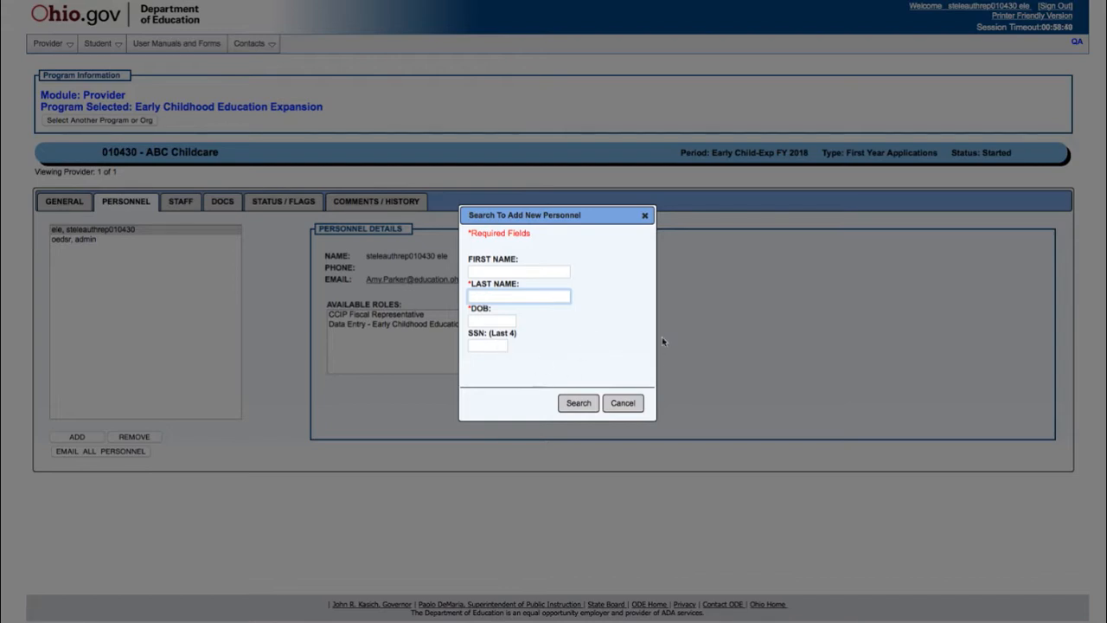
left_click(625, 403)
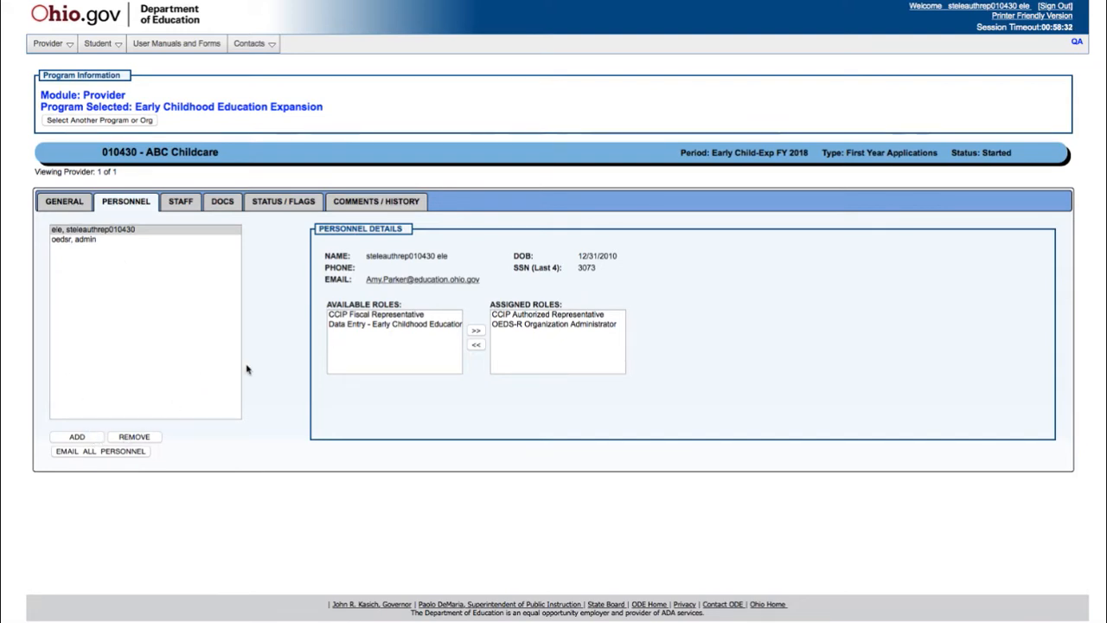
left_click(376, 314)
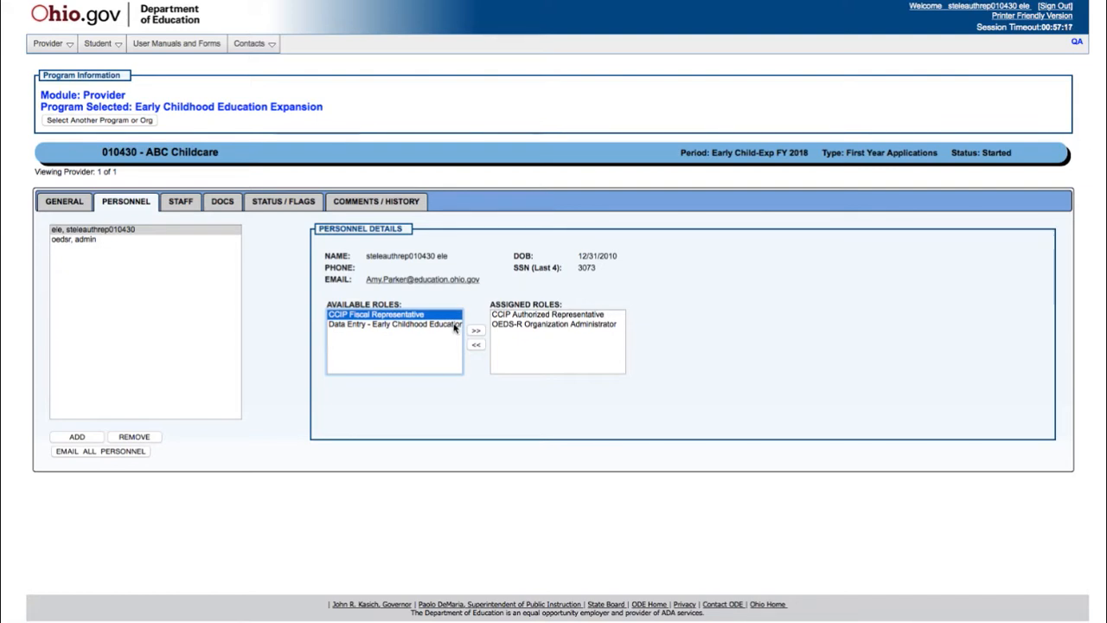
left_click(449, 326)
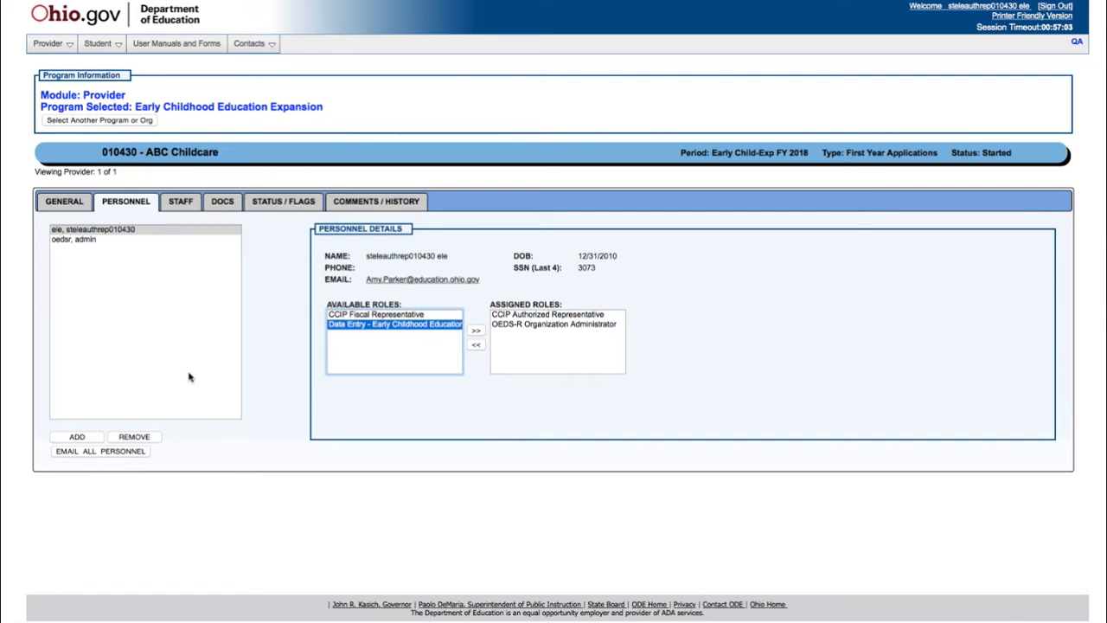
left_click(100, 232)
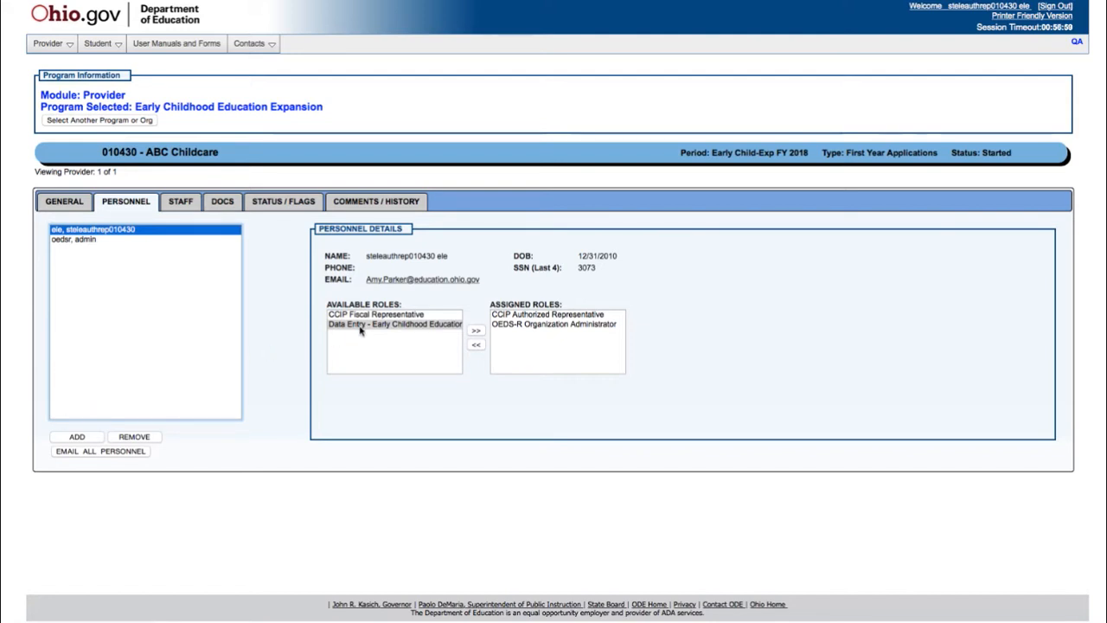
left_click(477, 334)
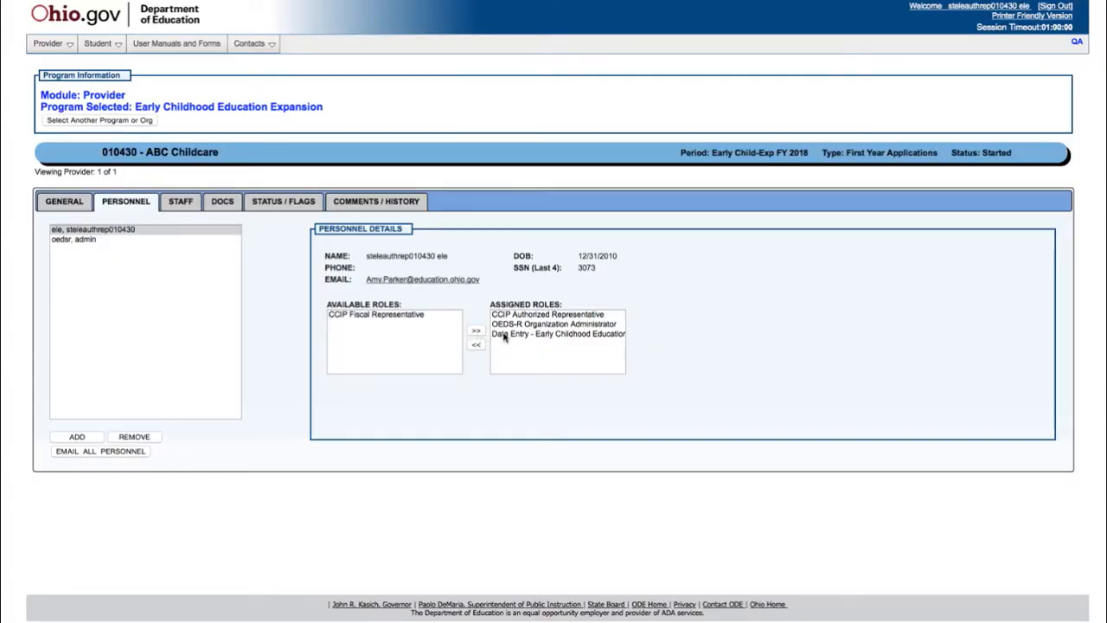
left_click(495, 334)
left_click(477, 344)
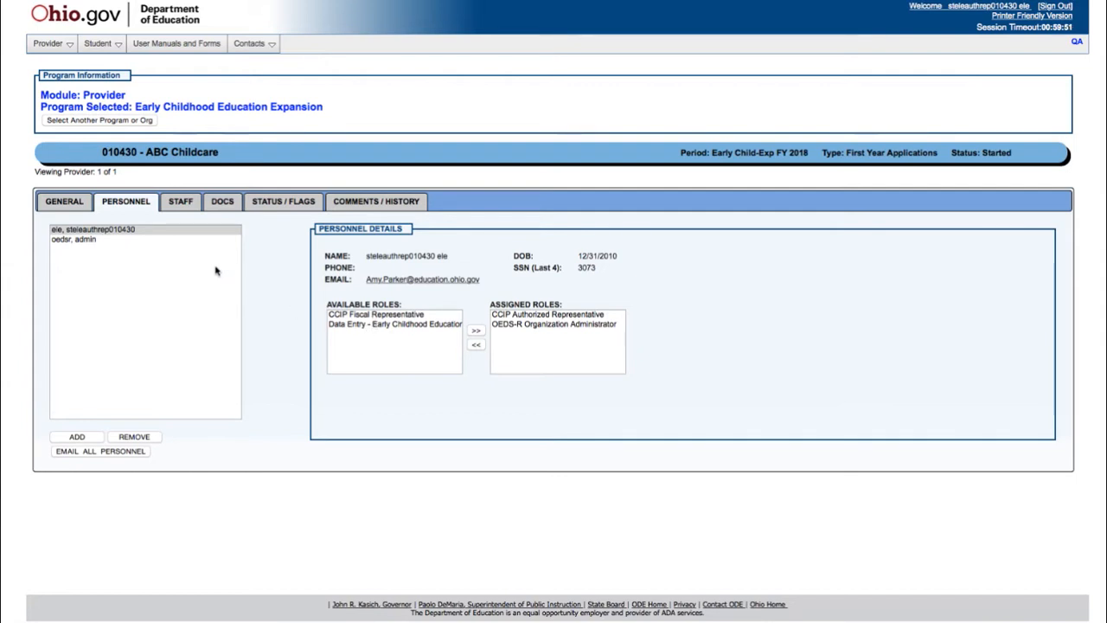
Assign the CCIP Fiscal Representative role to the first personnel entry, then go to Staff.
left_click(173, 231)
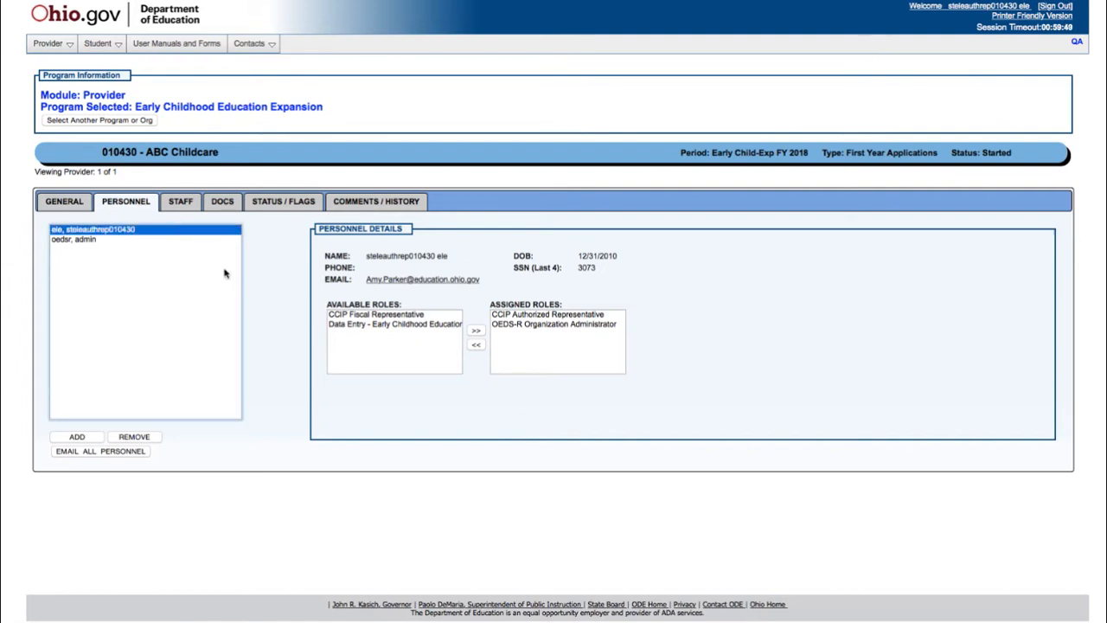
left_click(339, 317)
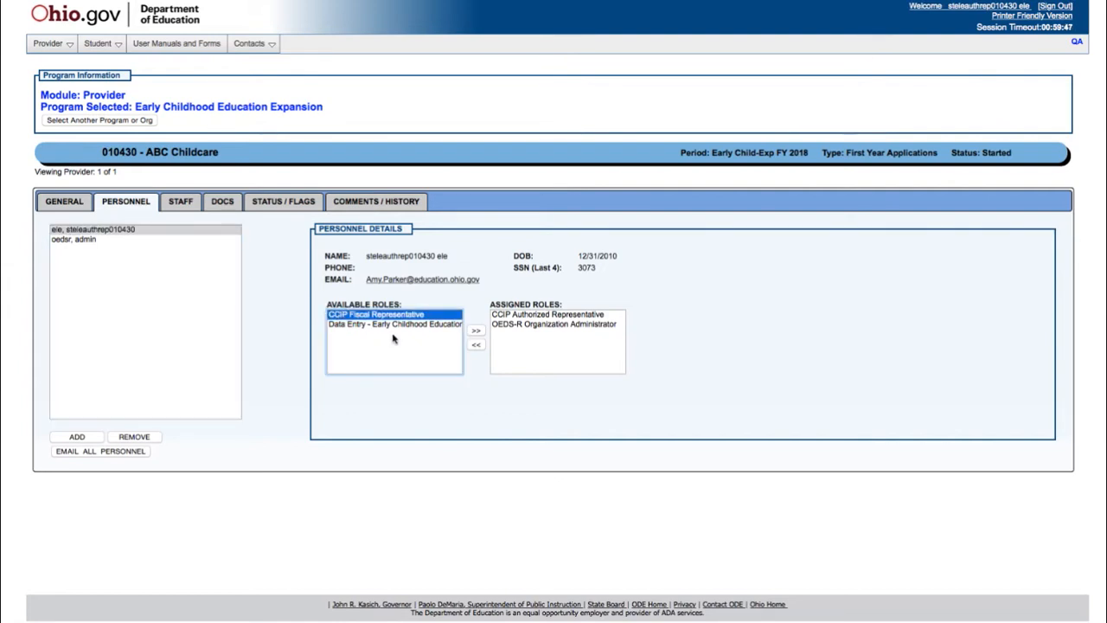
left_click(476, 336)
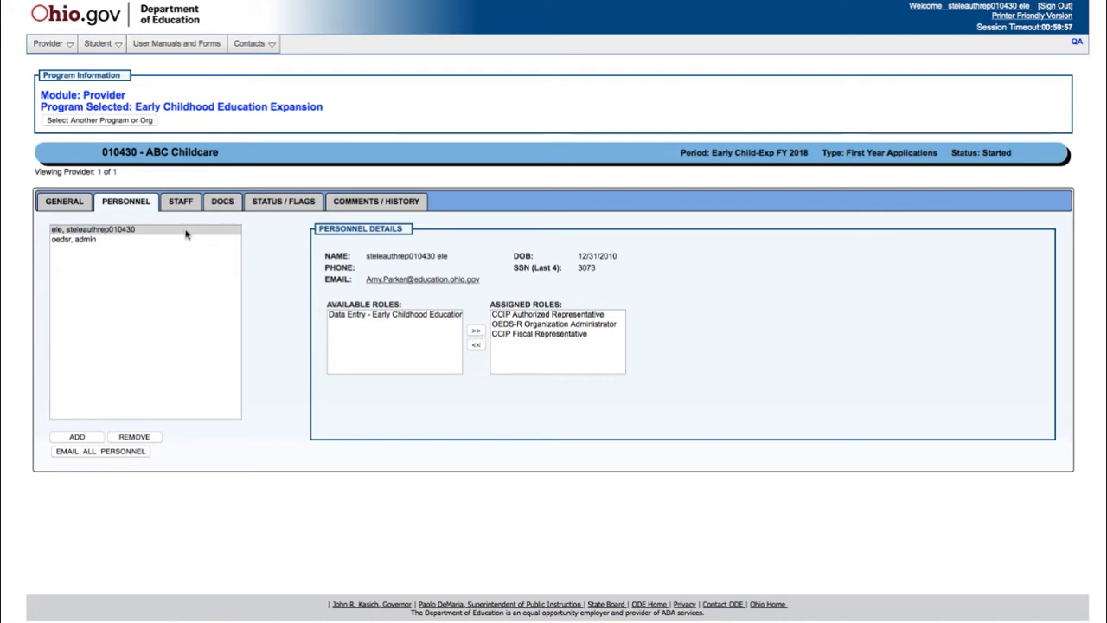
left_click(173, 204)
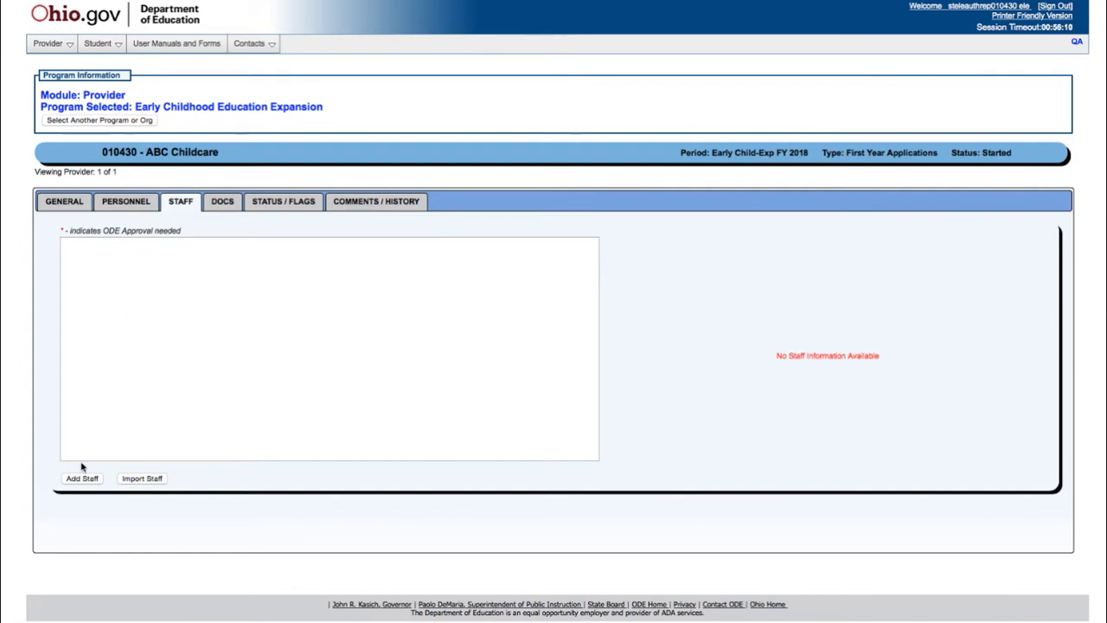
Begin adding a new staff member to ABC Childcare's staff list.
left_click(84, 479)
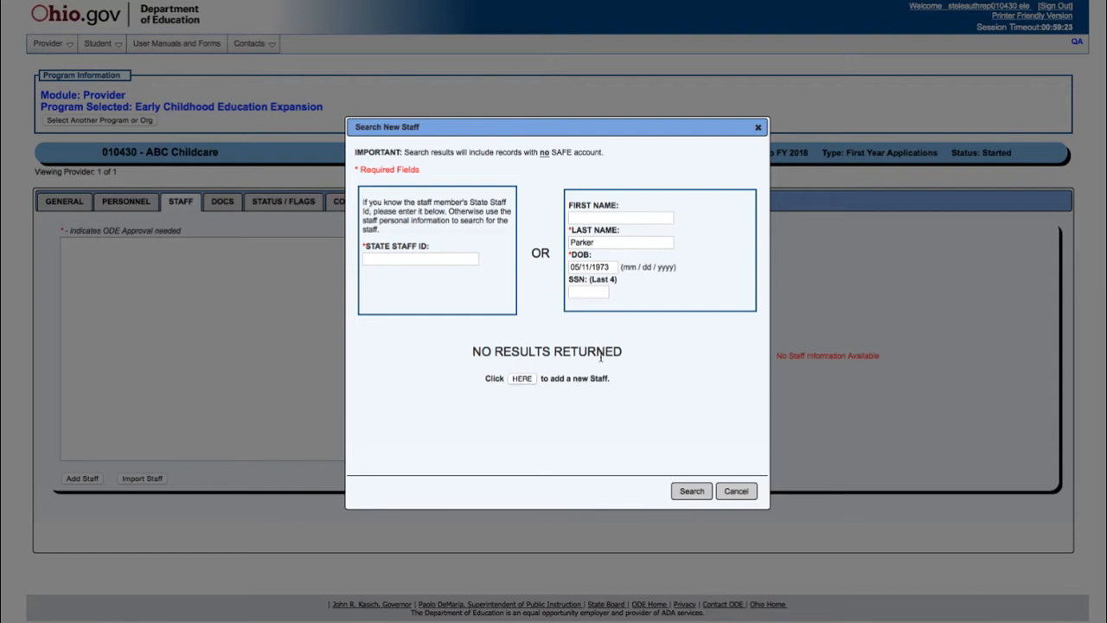
Choose to create a brand-new staff record after the search returns no results.
left_click(524, 379)
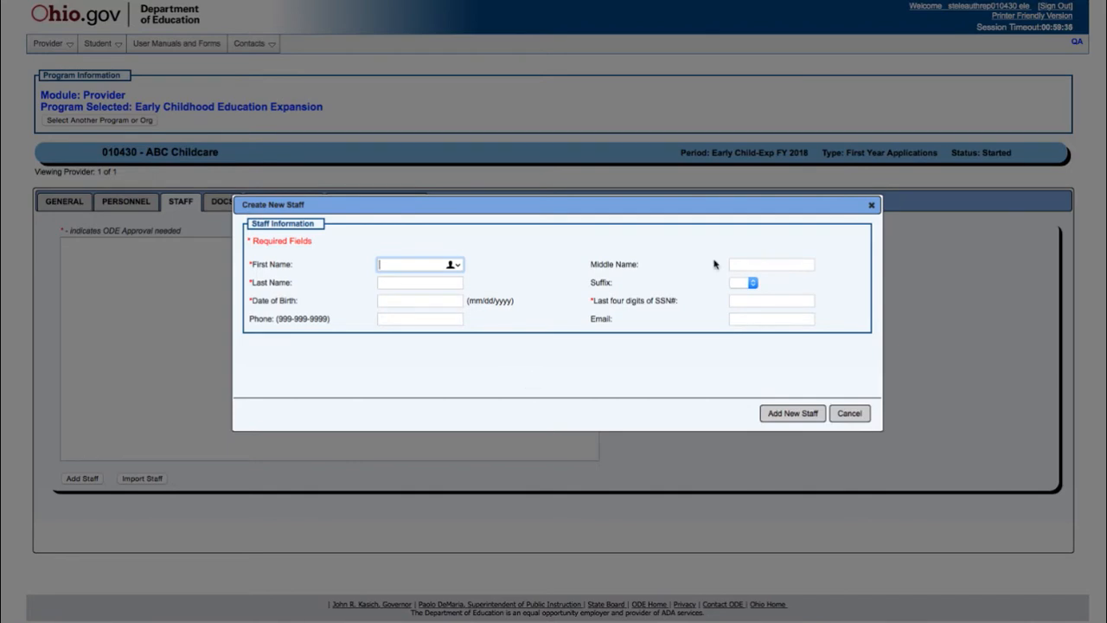
Enter the new staff member's first, middle and last names, birth date, and SSN last four digits.
key("Tab")
key("Tab")
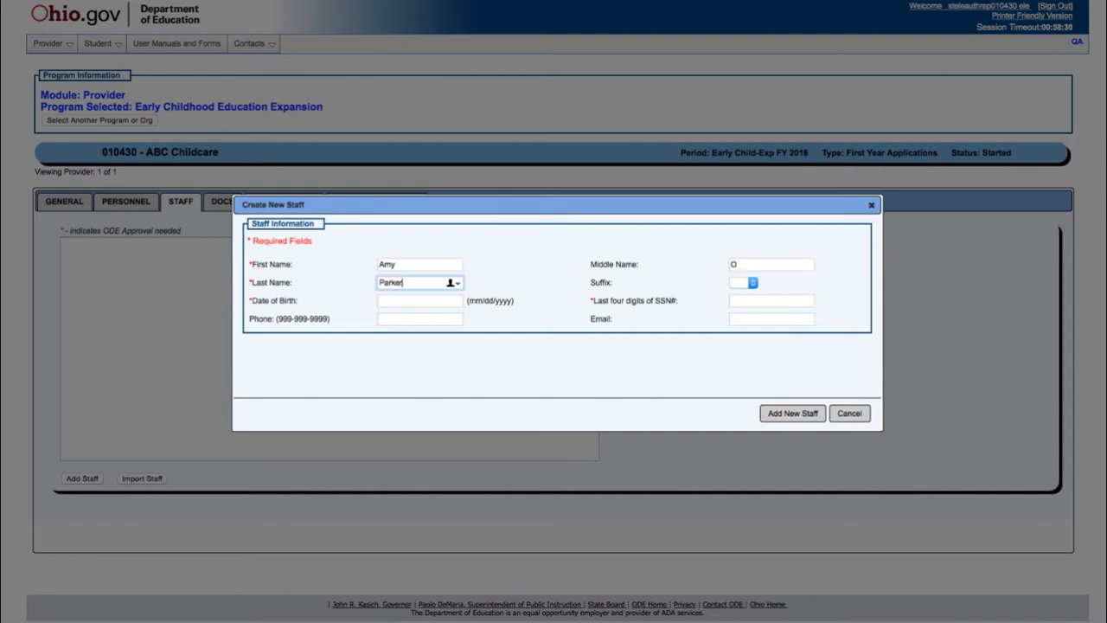
key("Tab")
key("Tab")
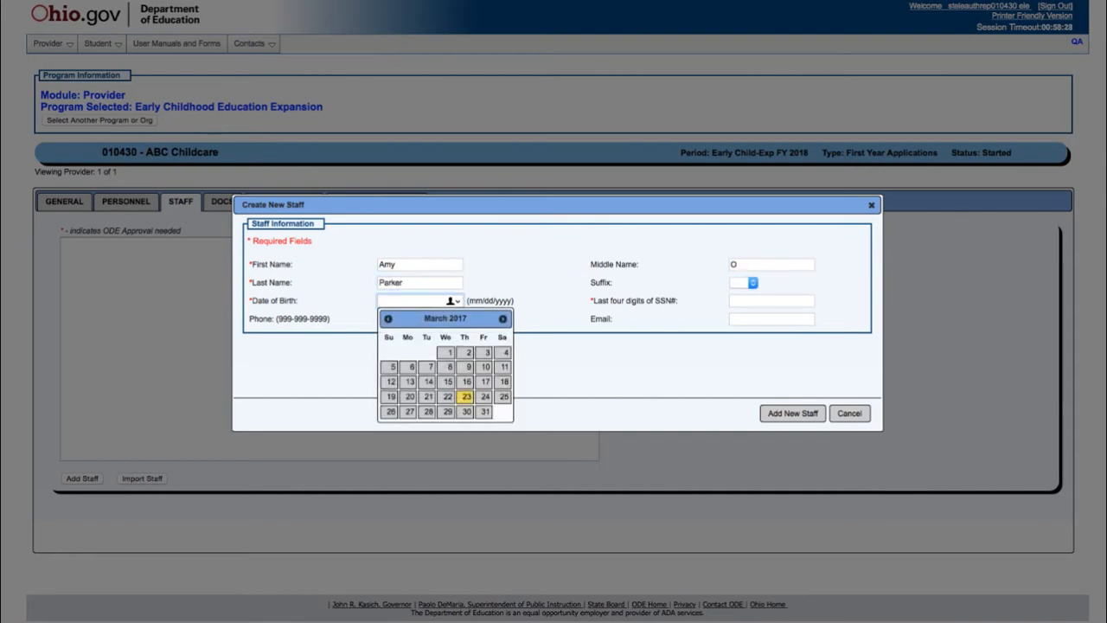
type("05/11/19")
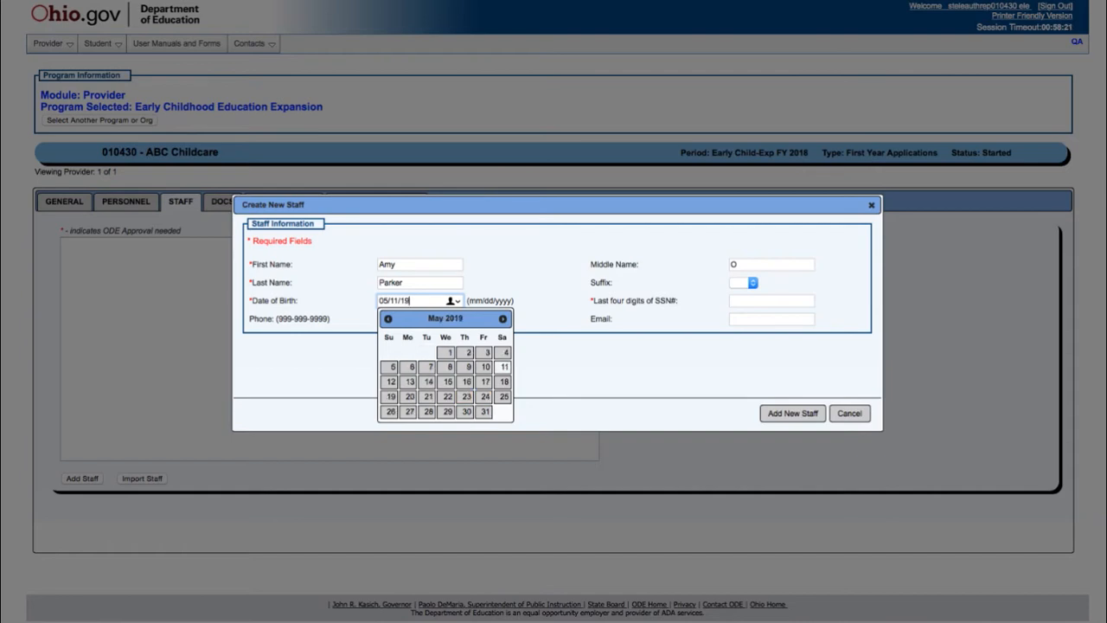
type("73")
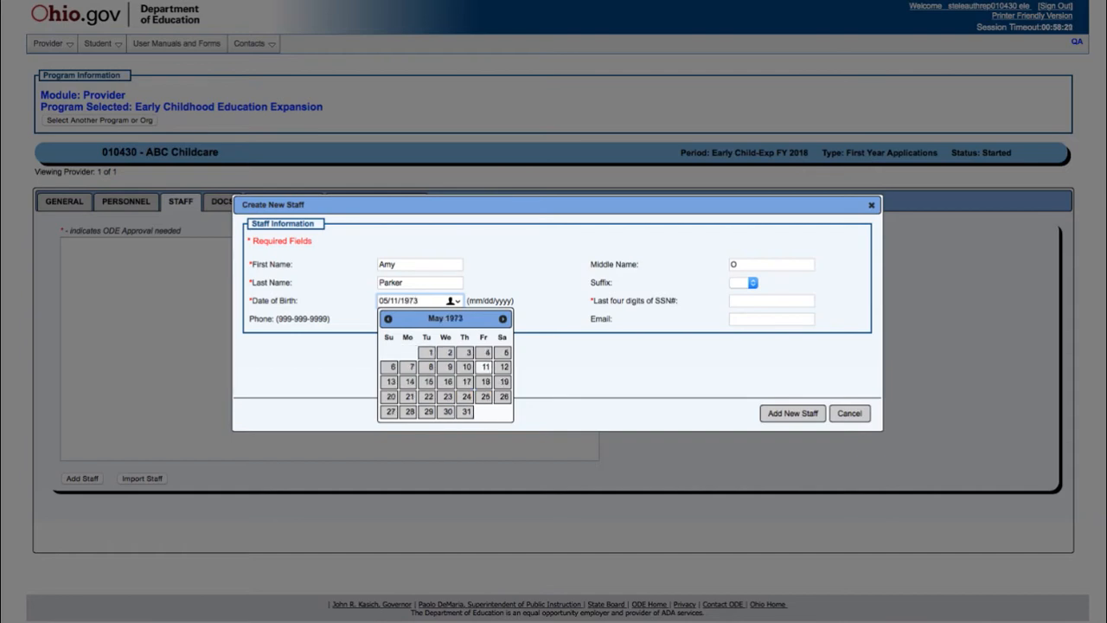
left_click(764, 301)
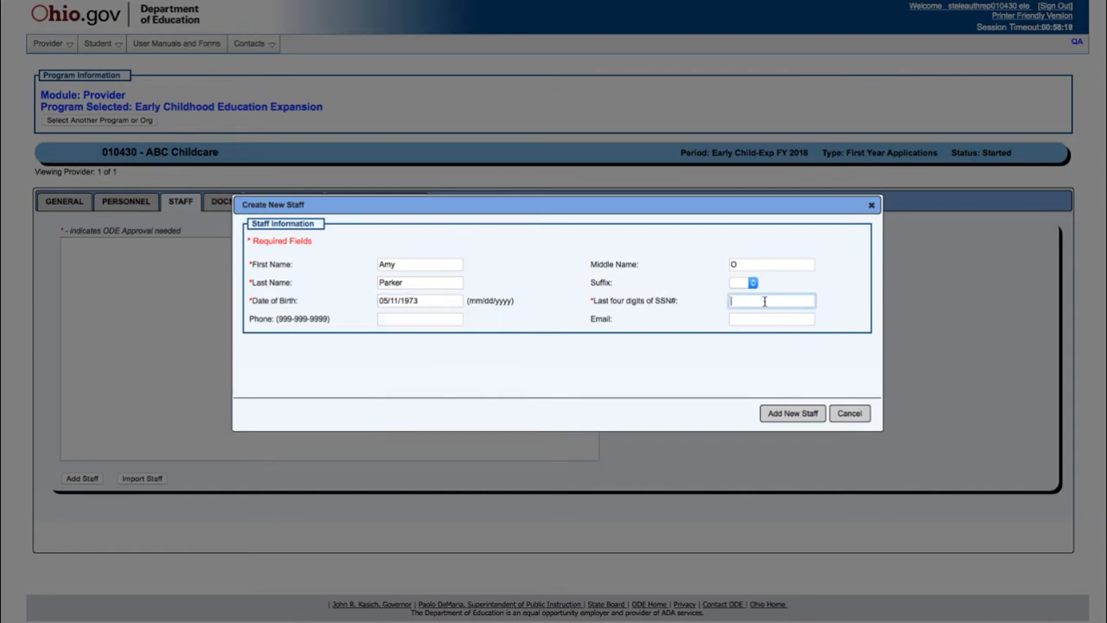
type("1234")
left_click(457, 320)
Save the new staff member and open their profile from the staff list.
left_click(800, 414)
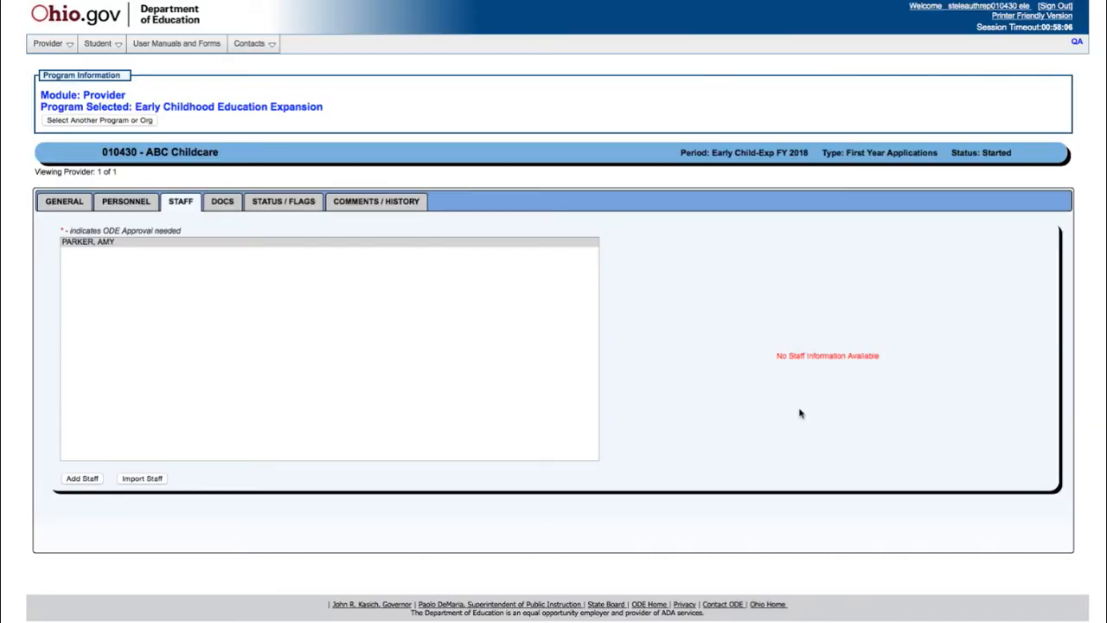
left_click(233, 244)
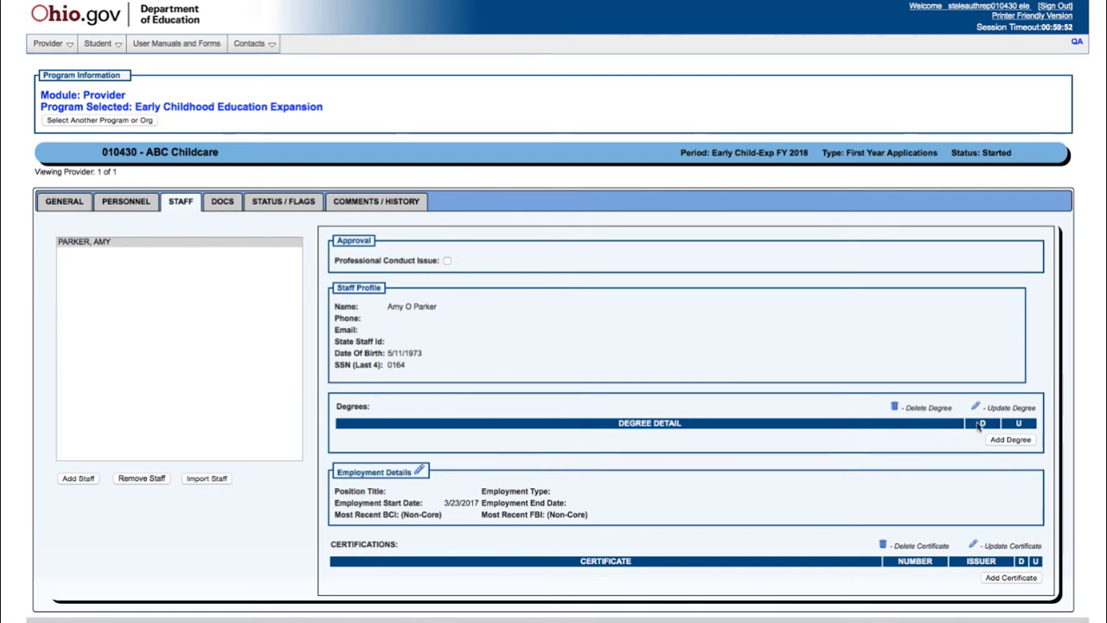
left_click(1010, 439)
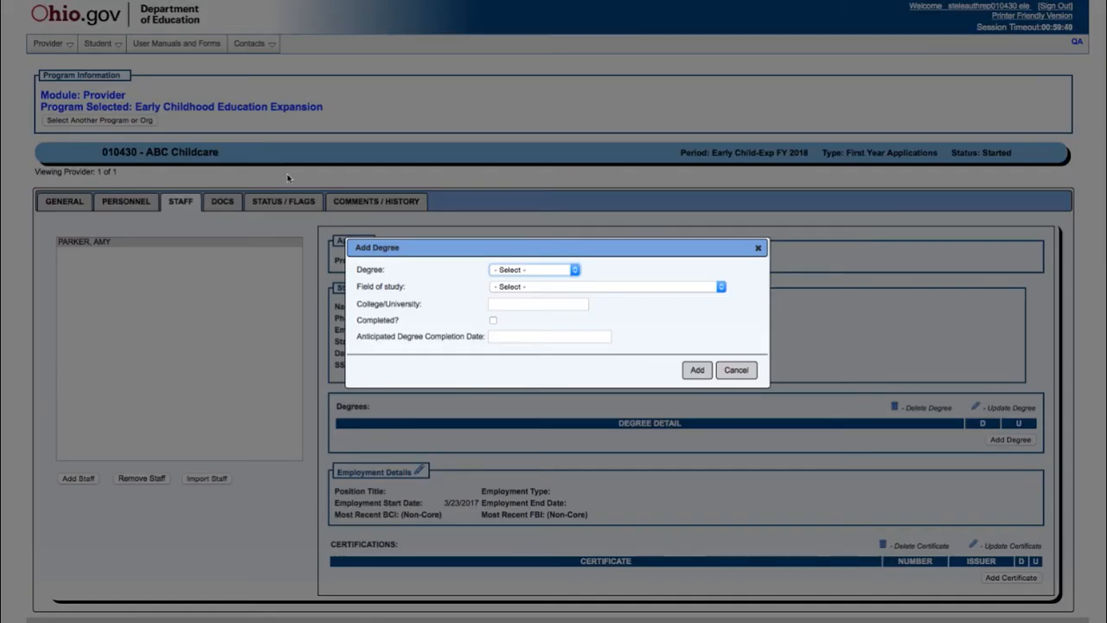
left_click(575, 272)
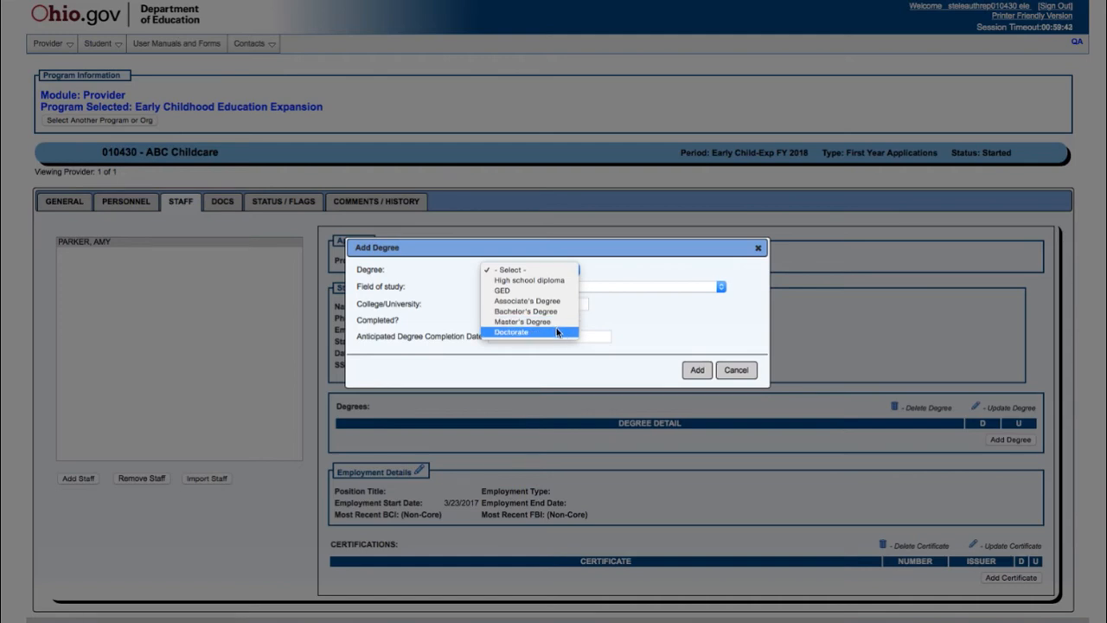
left_click(717, 335)
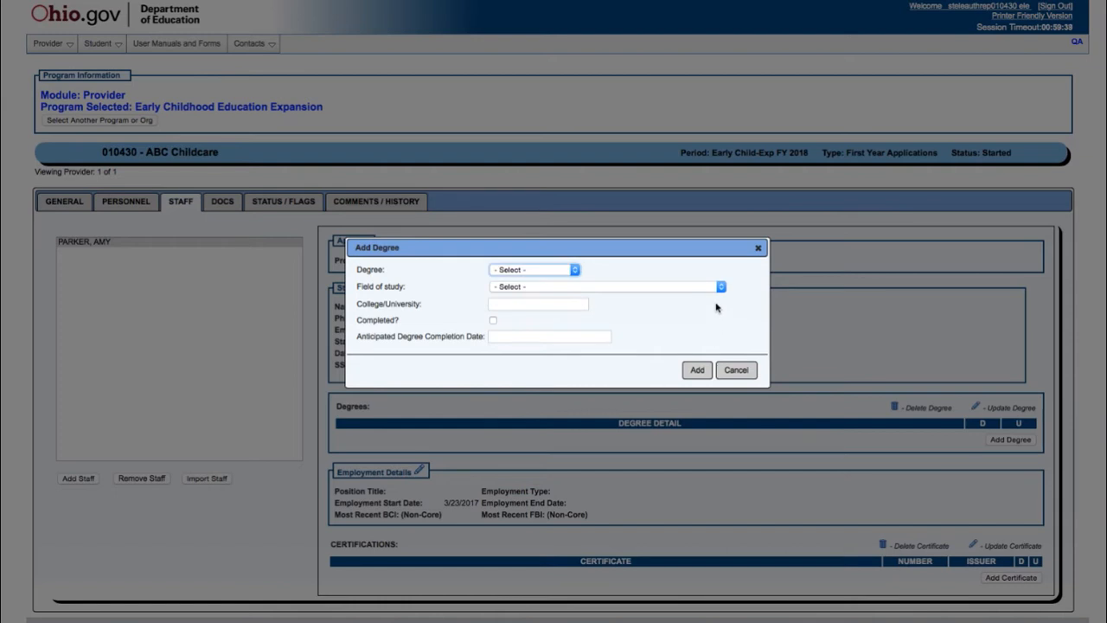
key("Tab")
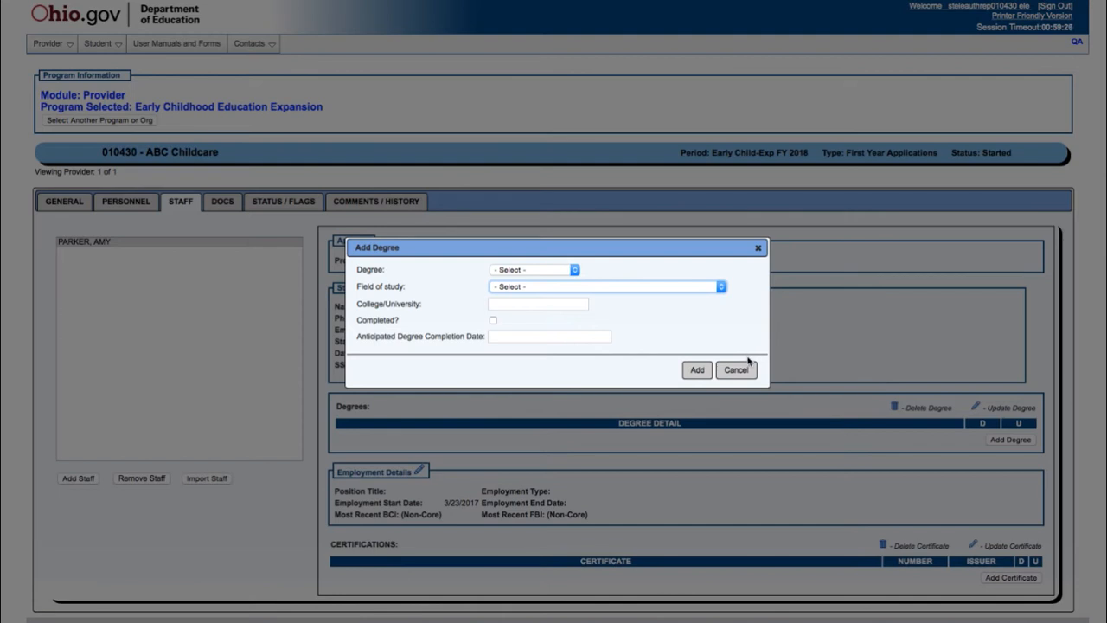
left_click(758, 248)
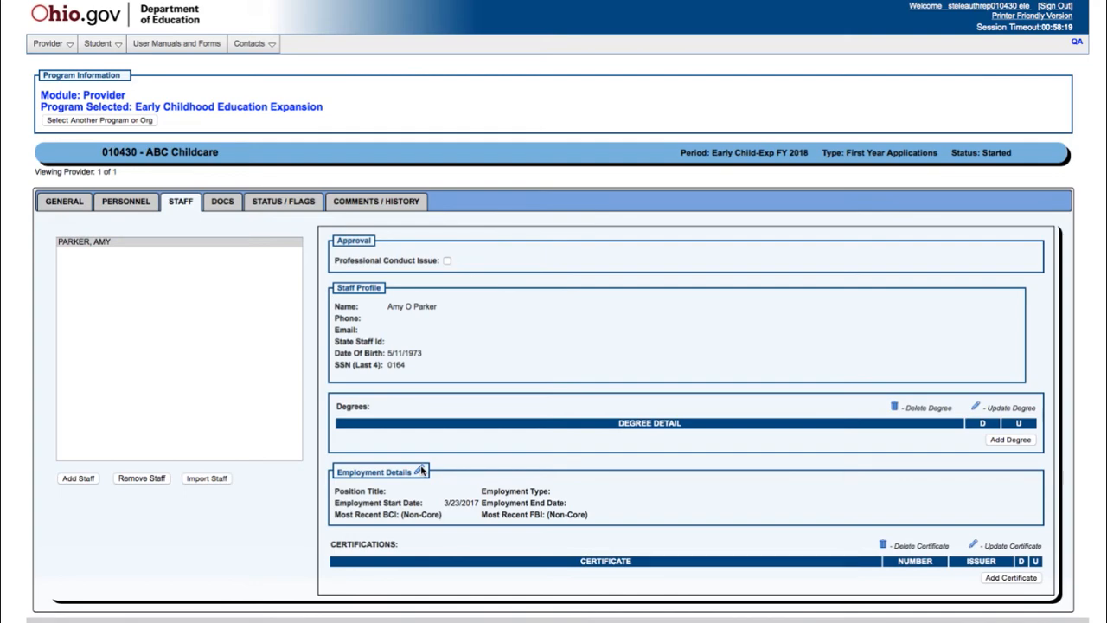
left_click(420, 470)
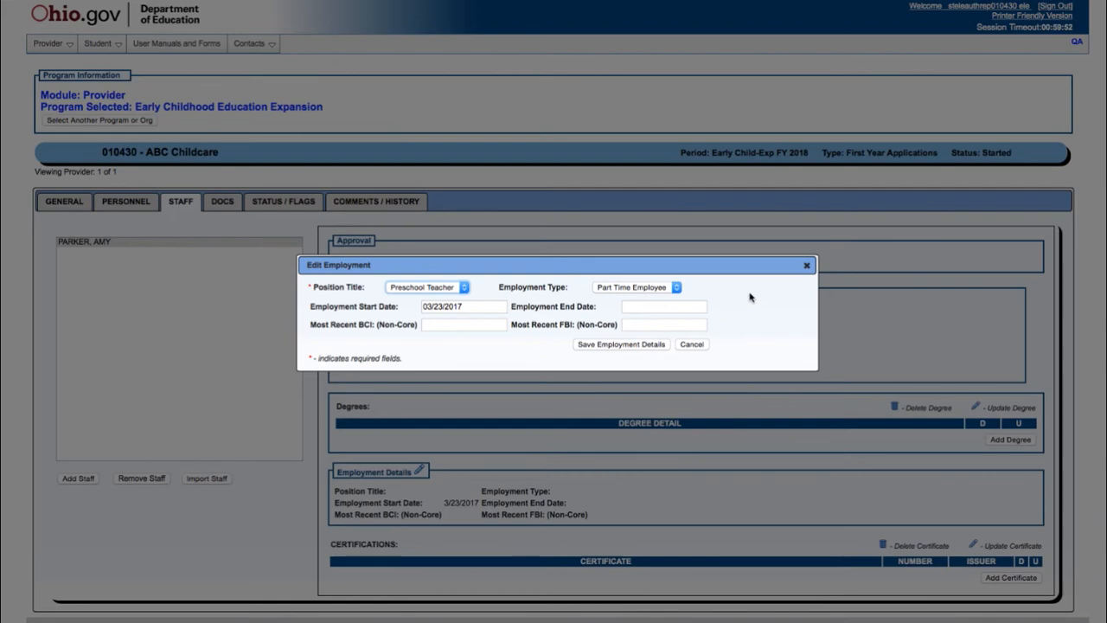
left_click(806, 266)
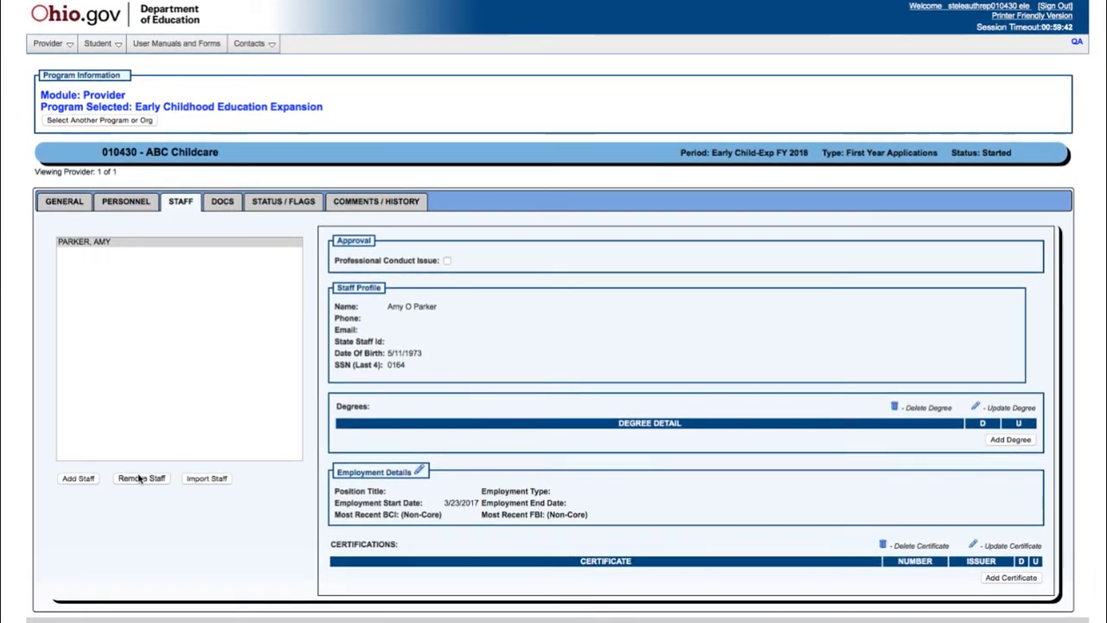
Dismiss the Add Certificate form unused, then view the Docs and Status/Flags pages.
left_click(992, 578)
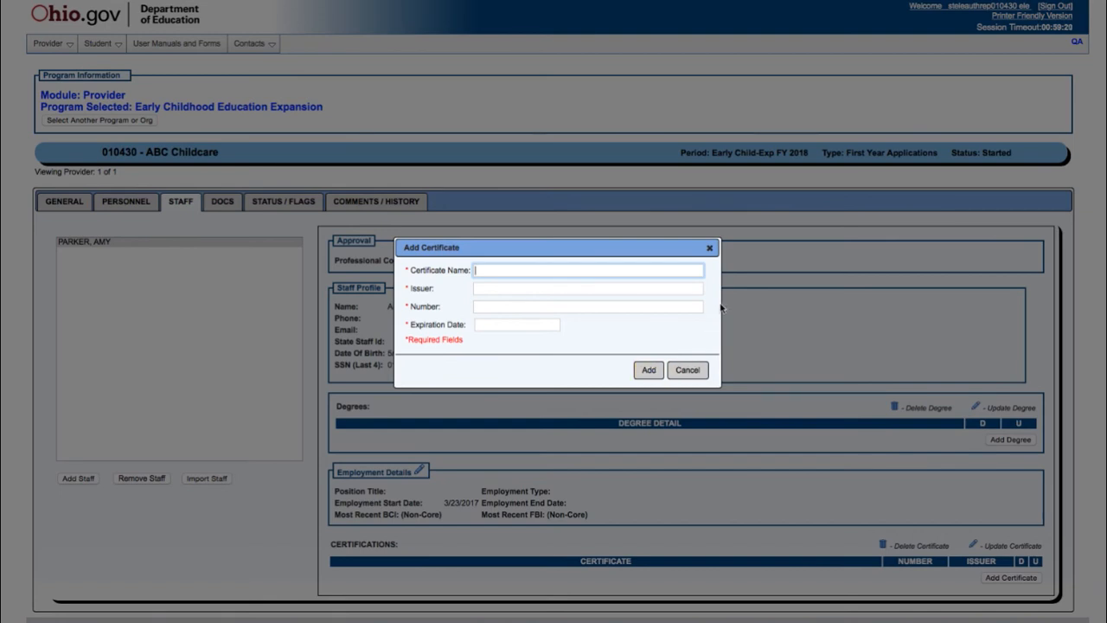
left_click(710, 249)
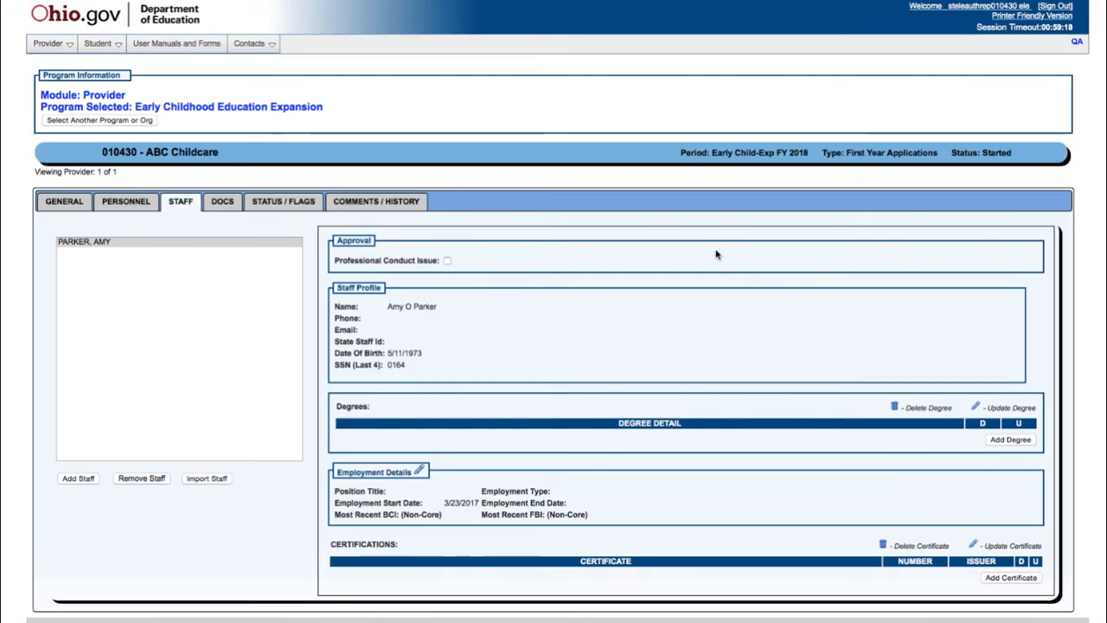
left_click(228, 204)
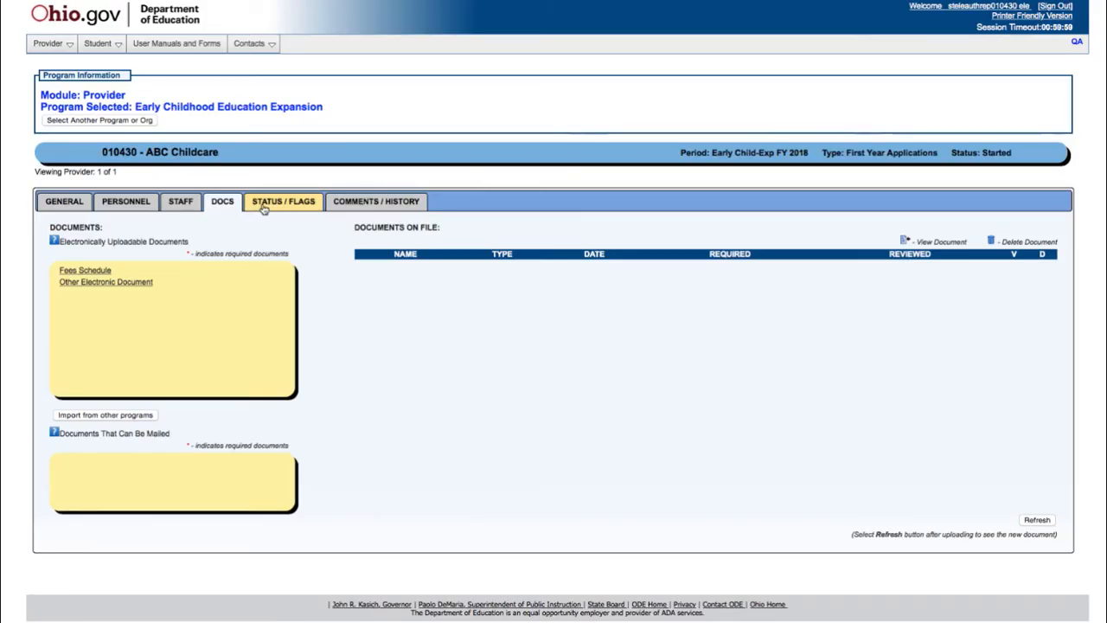
left_click(265, 206)
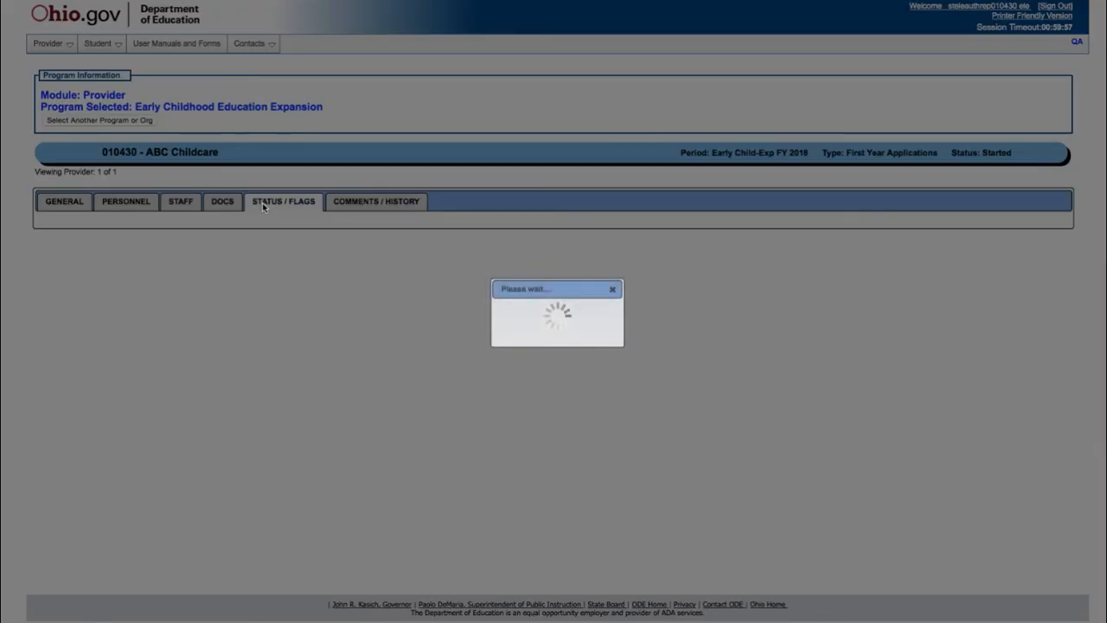